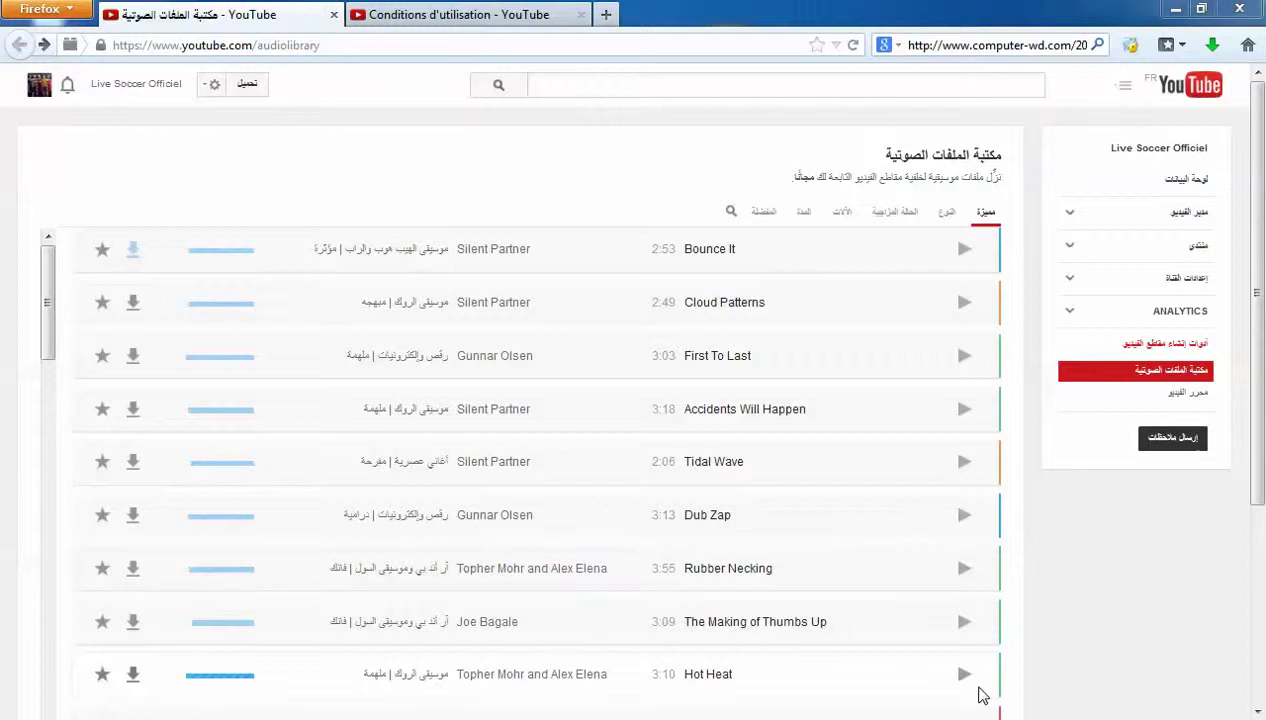
# - Move the Suarez Ruction in training for Liverpool video to an empty desktop area and create a new widescreen (16:9) film
pyautogui.click(1175, 8)
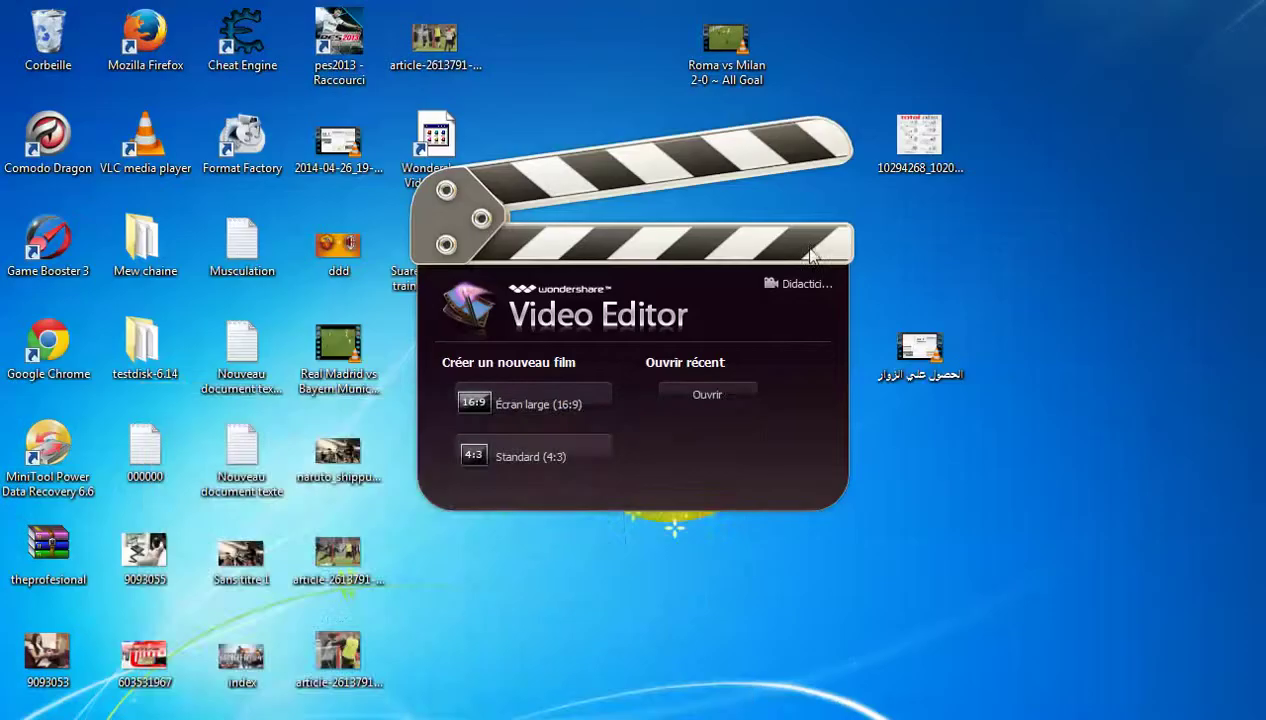
pyautogui.moveTo(472, 221); pyautogui.dragTo(630, 145)
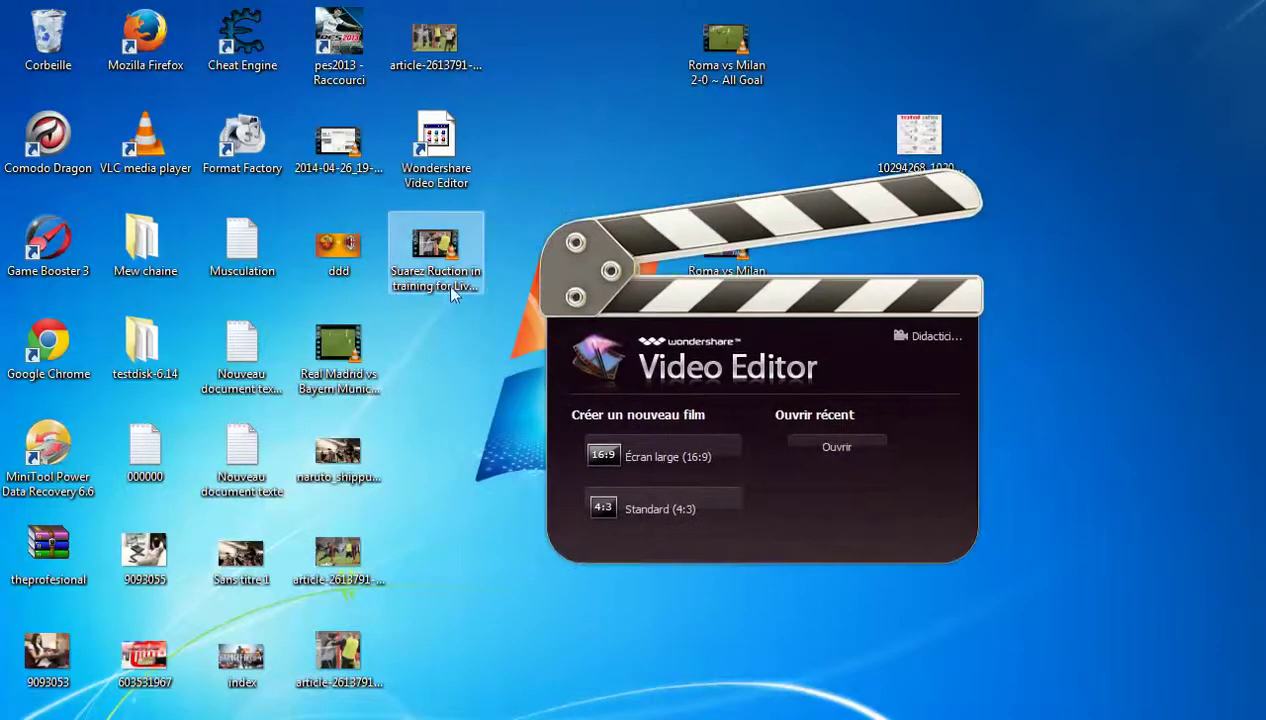
pyautogui.moveTo(450, 290); pyautogui.dragTo(1152, 315)
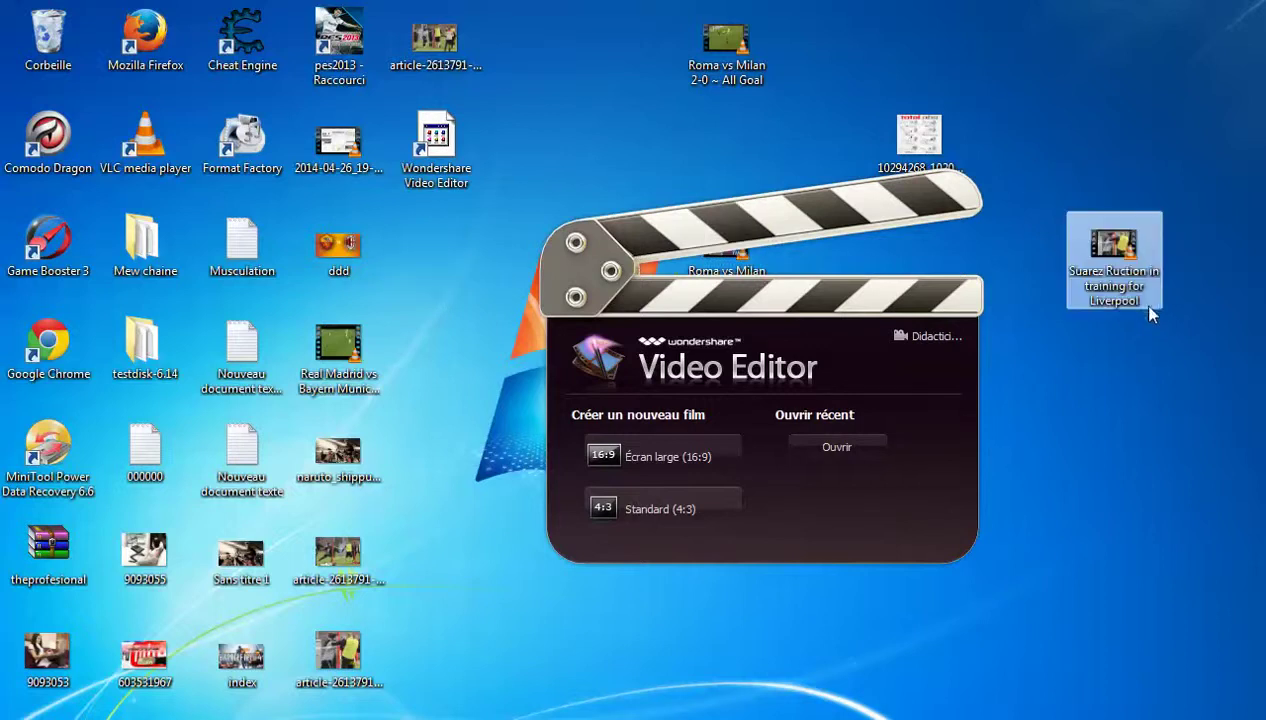
pyautogui.moveTo(1107, 259)
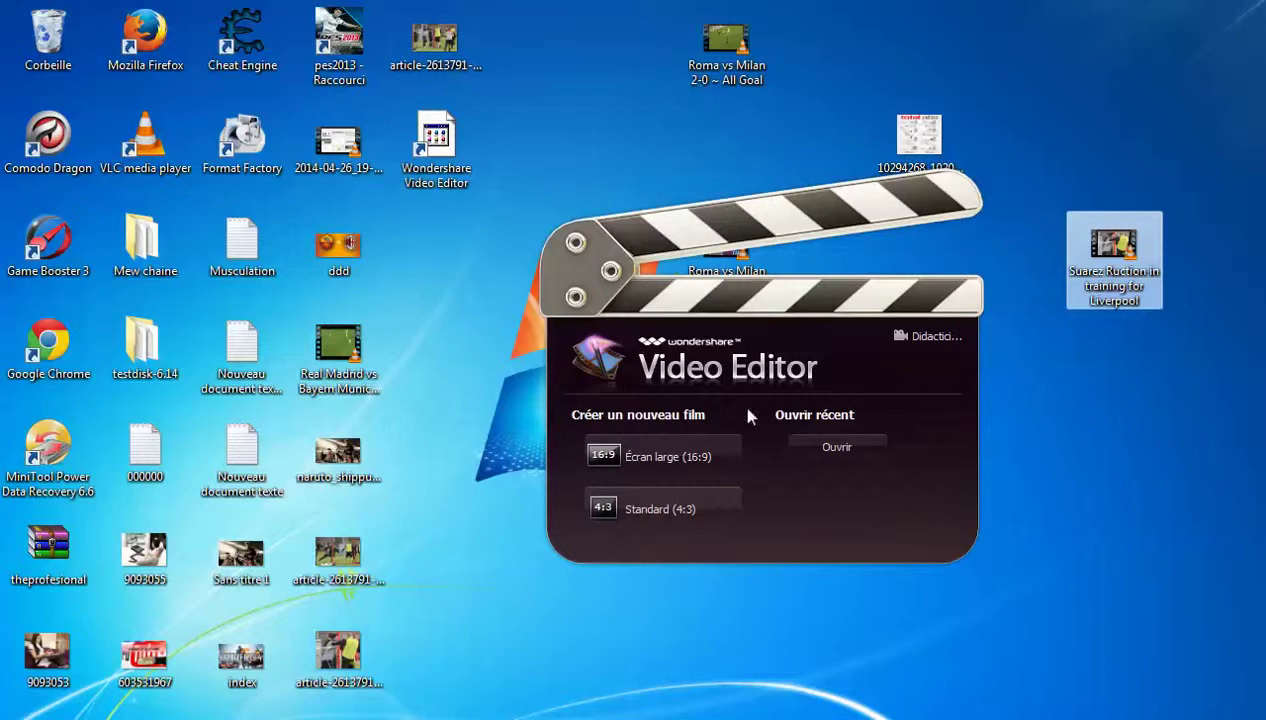
pyautogui.click(711, 457)
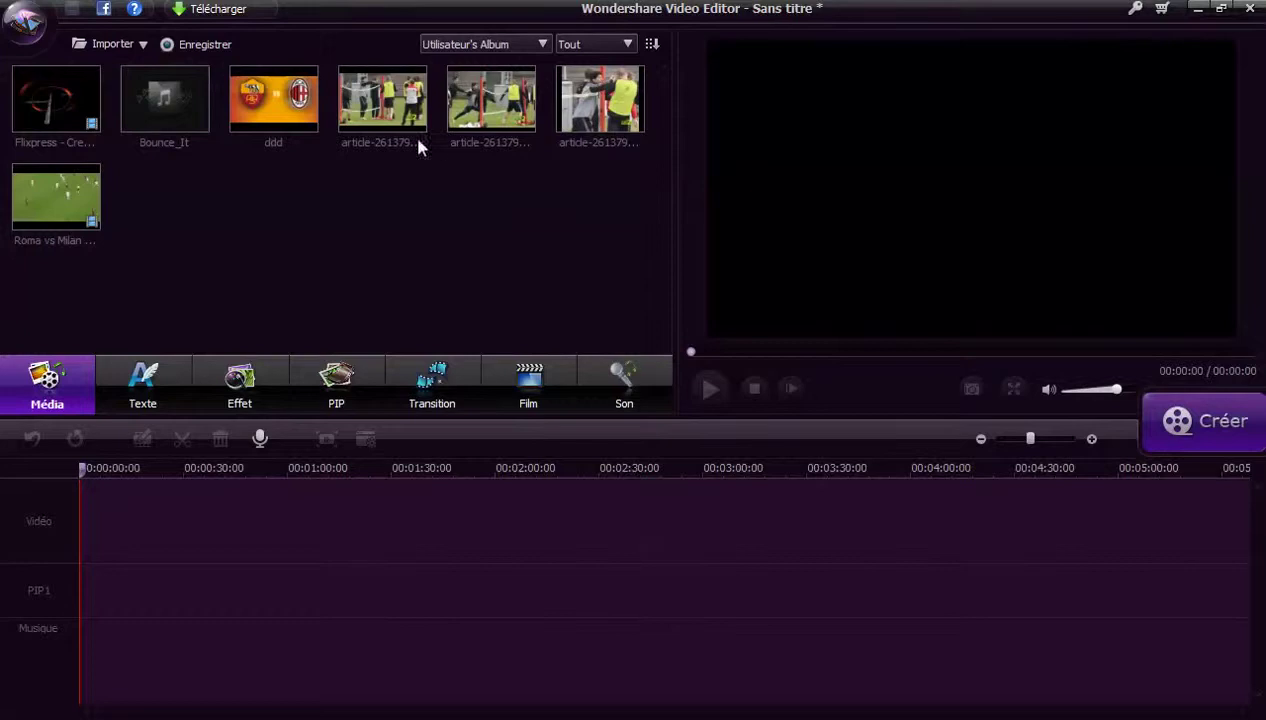
# - Add the Suarez Ruction in training for Liverpool video from the desktop to the start of the Vidéo track
pyautogui.doubleClick(580, 7)
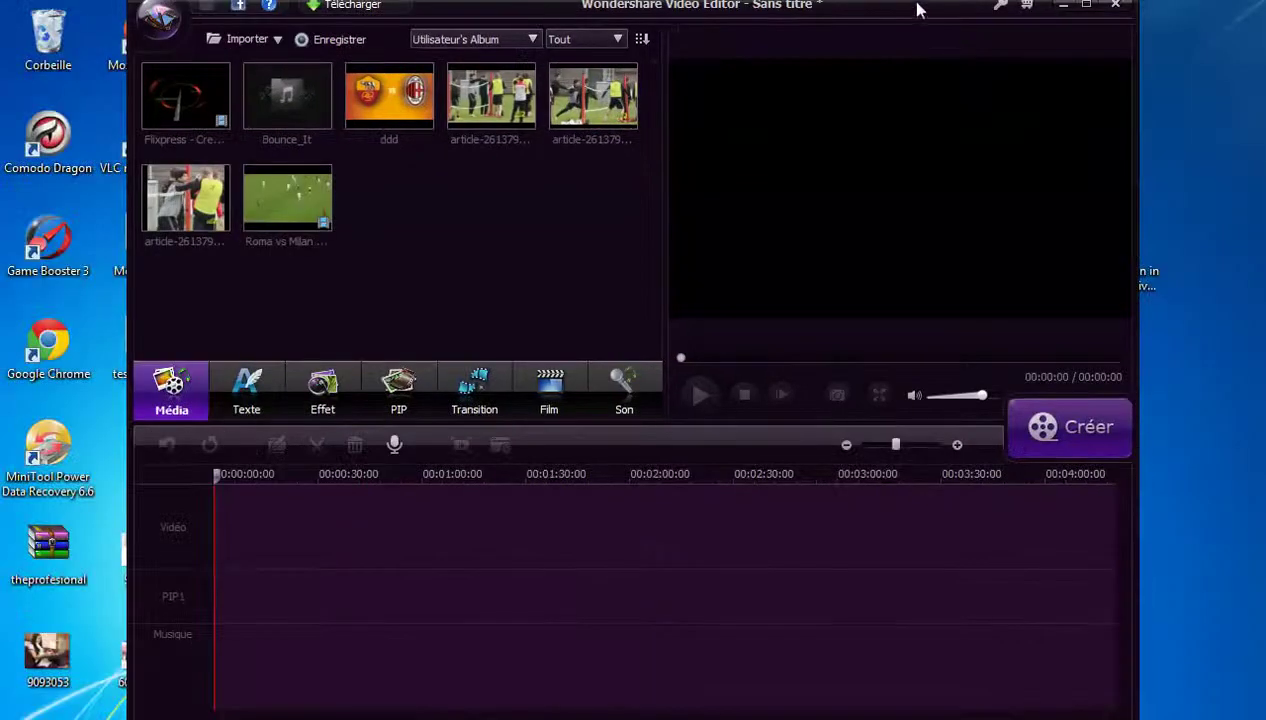
pyautogui.moveTo(918, 8); pyautogui.dragTo(885, 68)
pyautogui.moveTo(1113, 250); pyautogui.dragTo(484, 595)
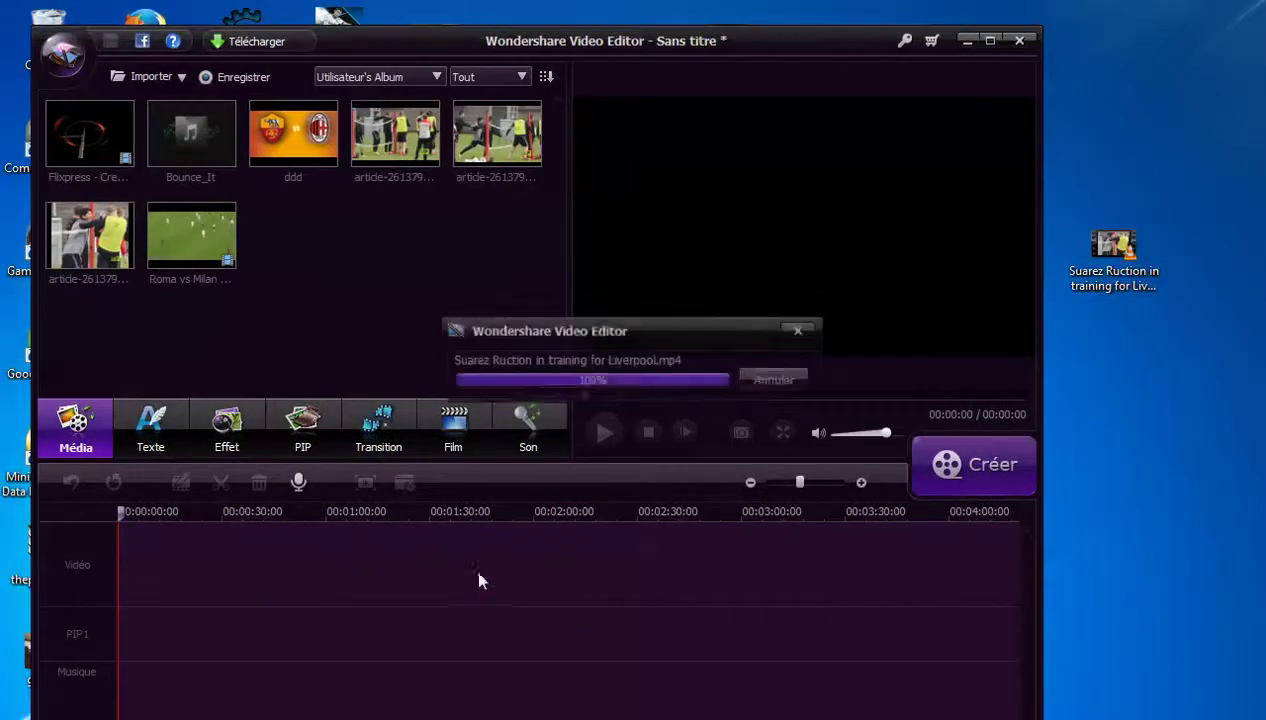
pyautogui.doubleClick(740, 48)
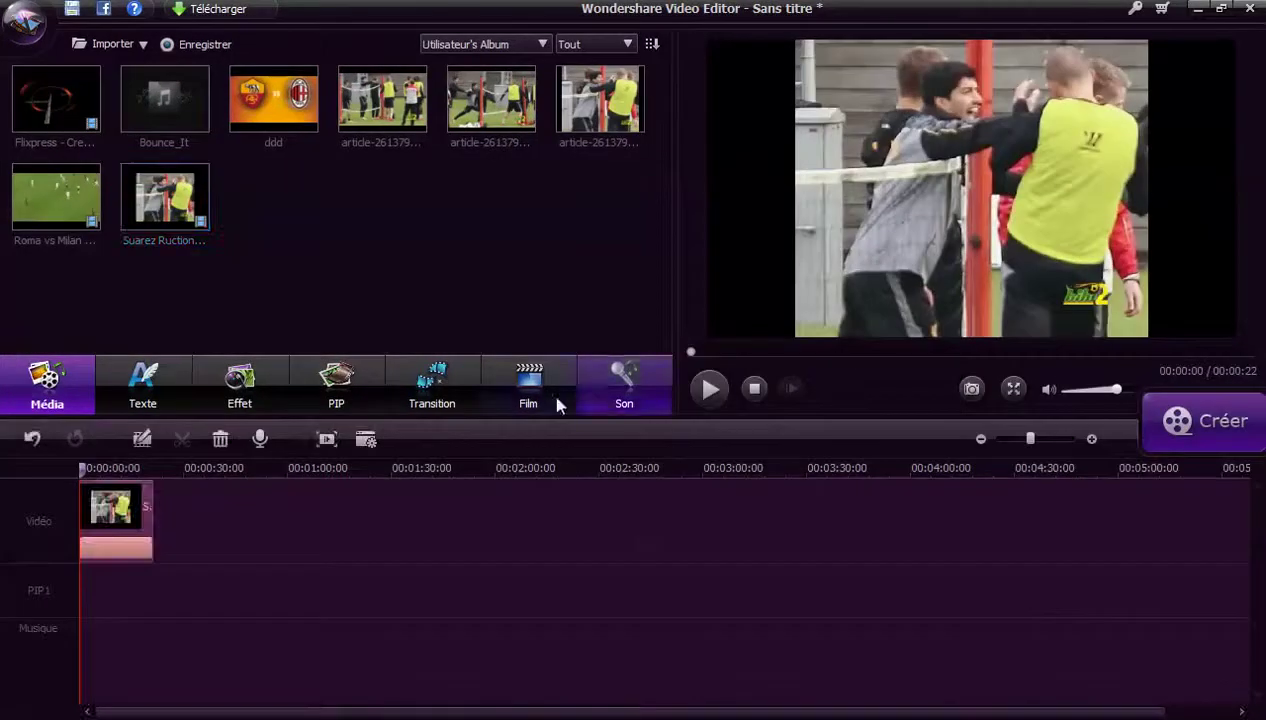
pyautogui.click(316, 704)
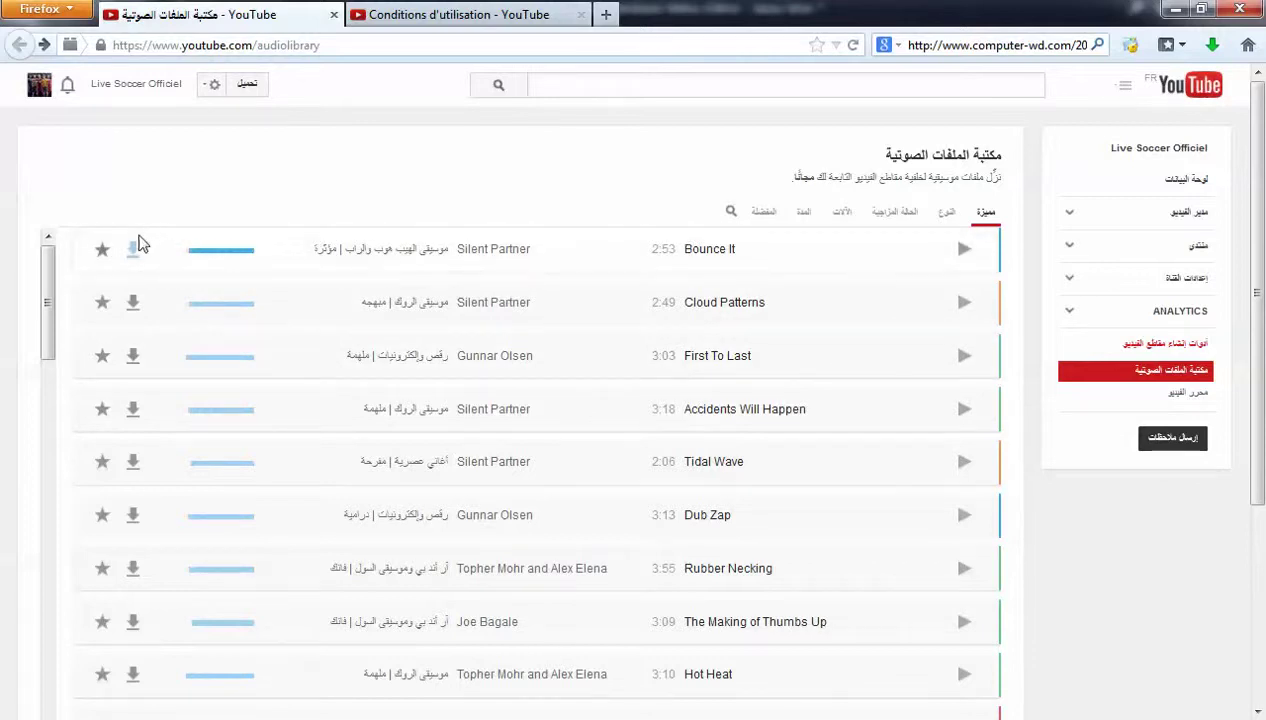
pyautogui.click(134, 252)
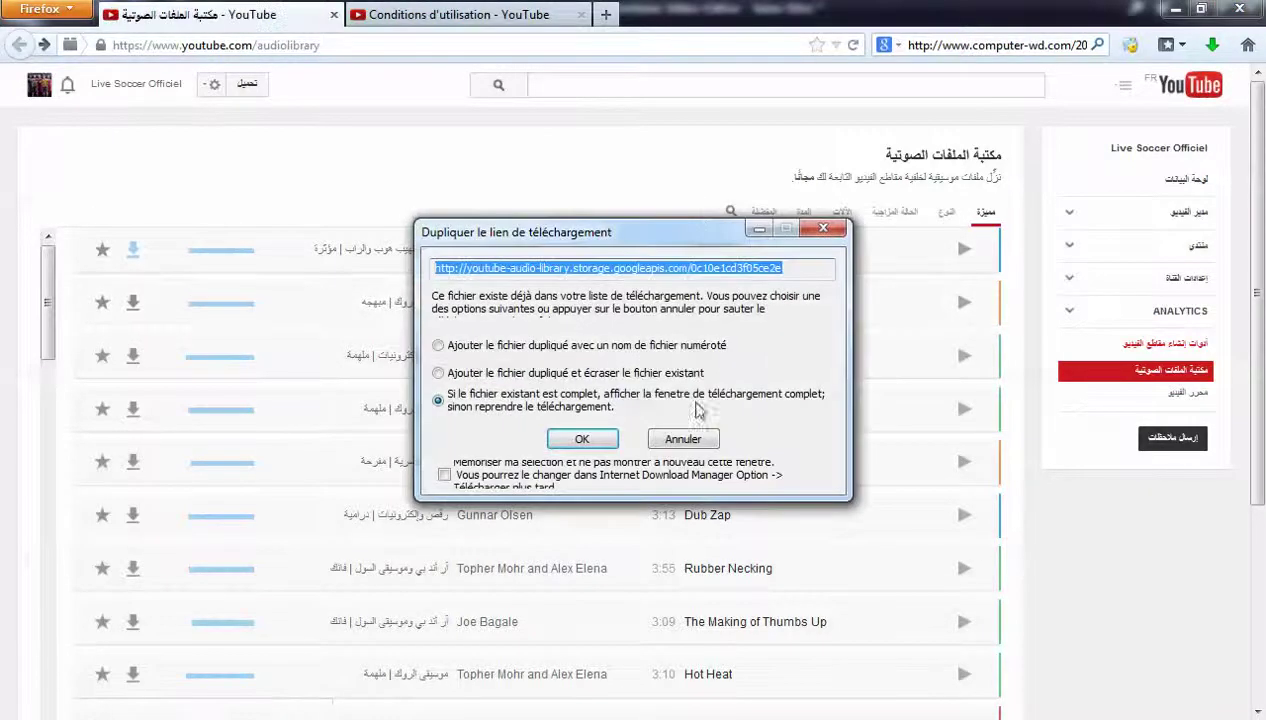
pyautogui.click(684, 441)
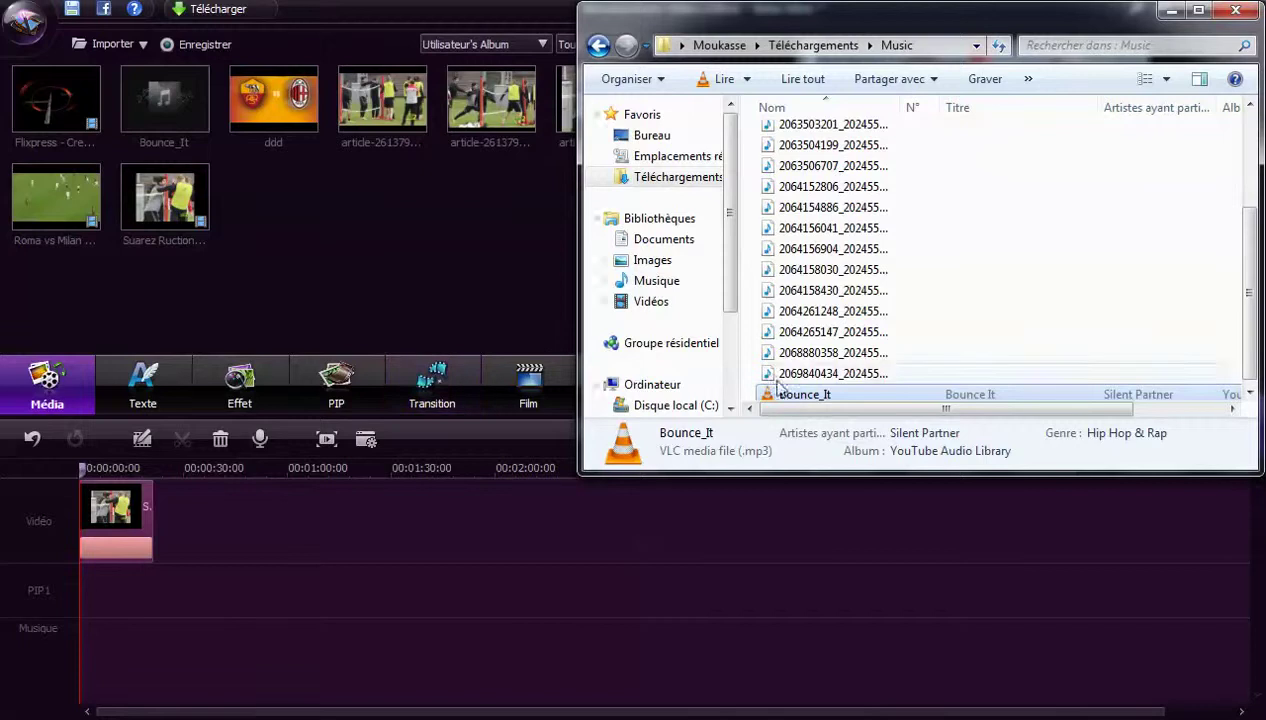
# - Add Bounce_It from the Music folder to the start of the Musique track and shorten it to about 53 seconds
pyautogui.moveTo(780, 390); pyautogui.dragTo(165, 623)
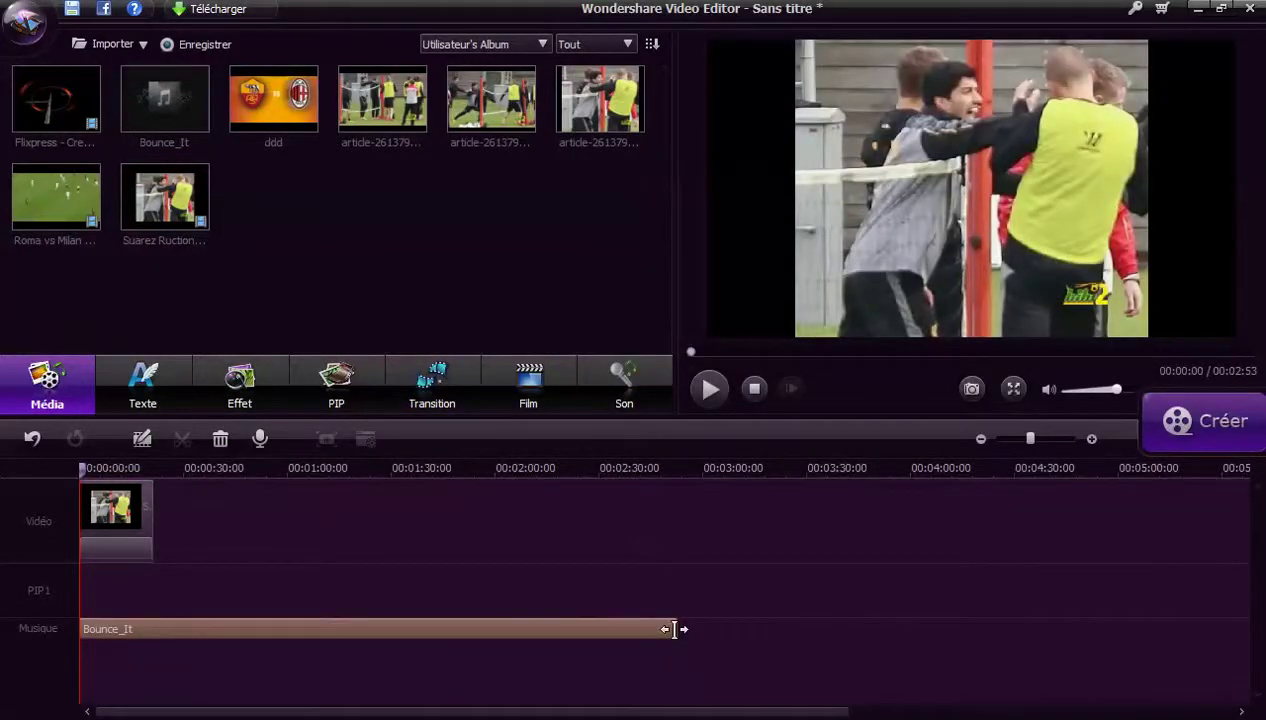
pyautogui.click(432, 652)
pyautogui.moveTo(432, 652)
pyautogui.mouseDown()
pyautogui.moveTo(150, 658)
pyautogui.moveTo(260, 656)
pyautogui.mouseUp()
# - Shorten the Bounce_It music clip so it ends together with the video clip at 00:00:22
pyautogui.click(130, 522)
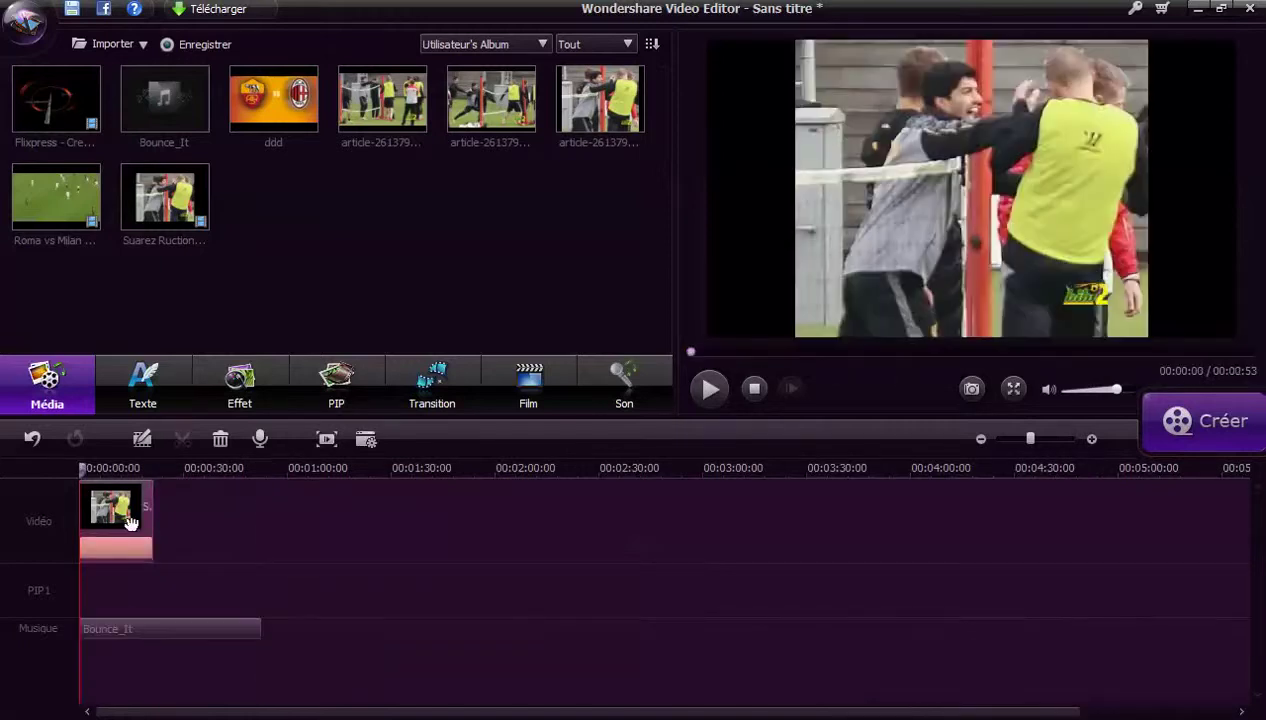
pyautogui.moveTo(154, 522)
pyautogui.mouseDown()
pyautogui.moveTo(271, 528)
pyautogui.moveTo(155, 521)
pyautogui.mouseUp()
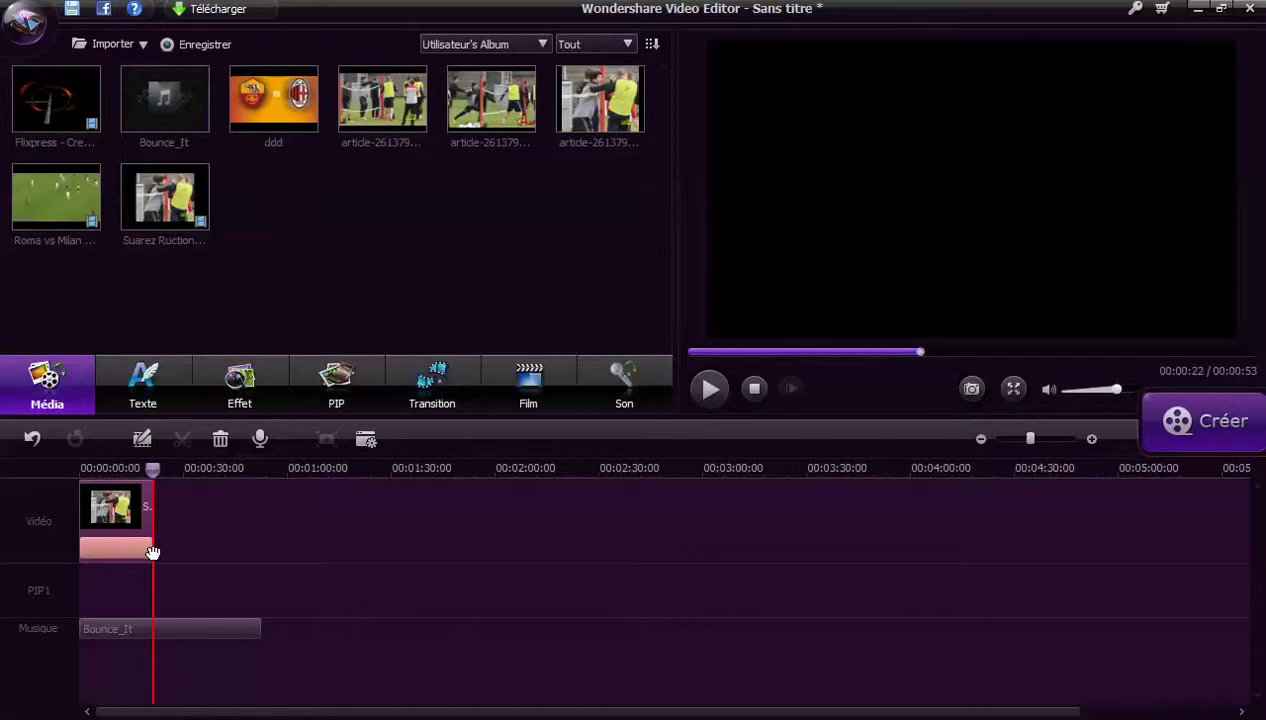
pyautogui.click(230, 630)
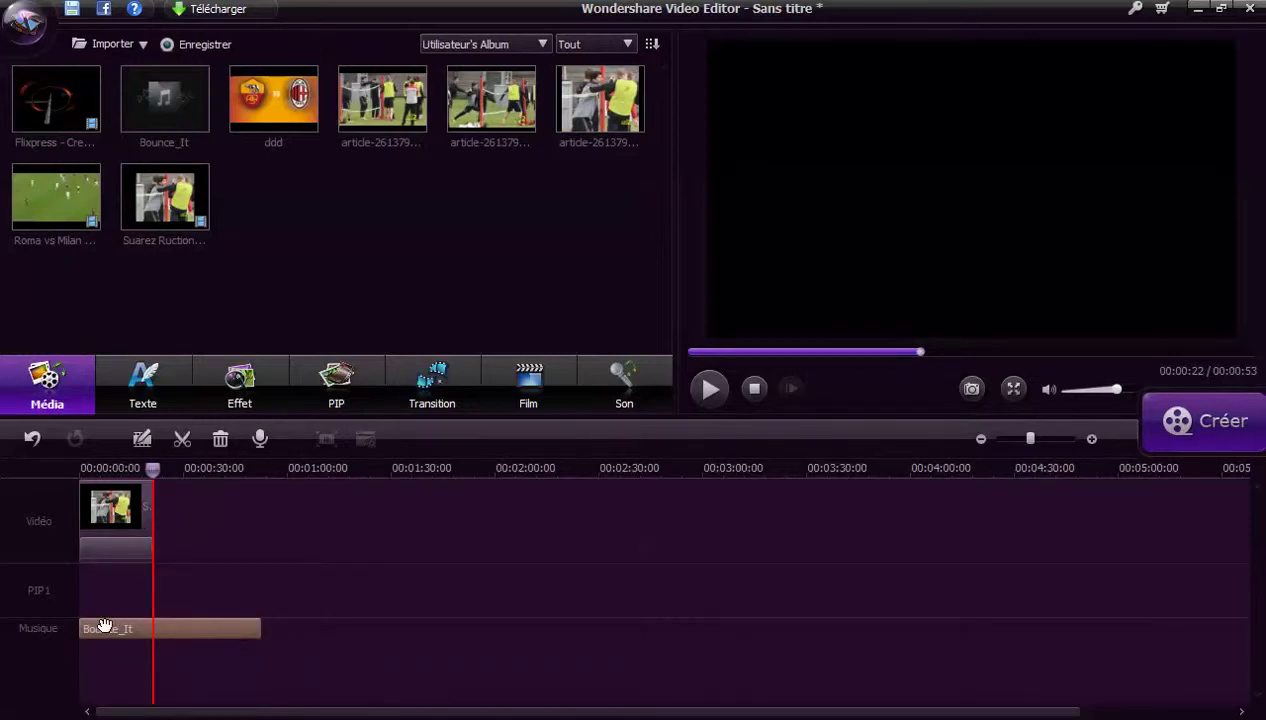
pyautogui.click(107, 531)
pyautogui.click(178, 632)
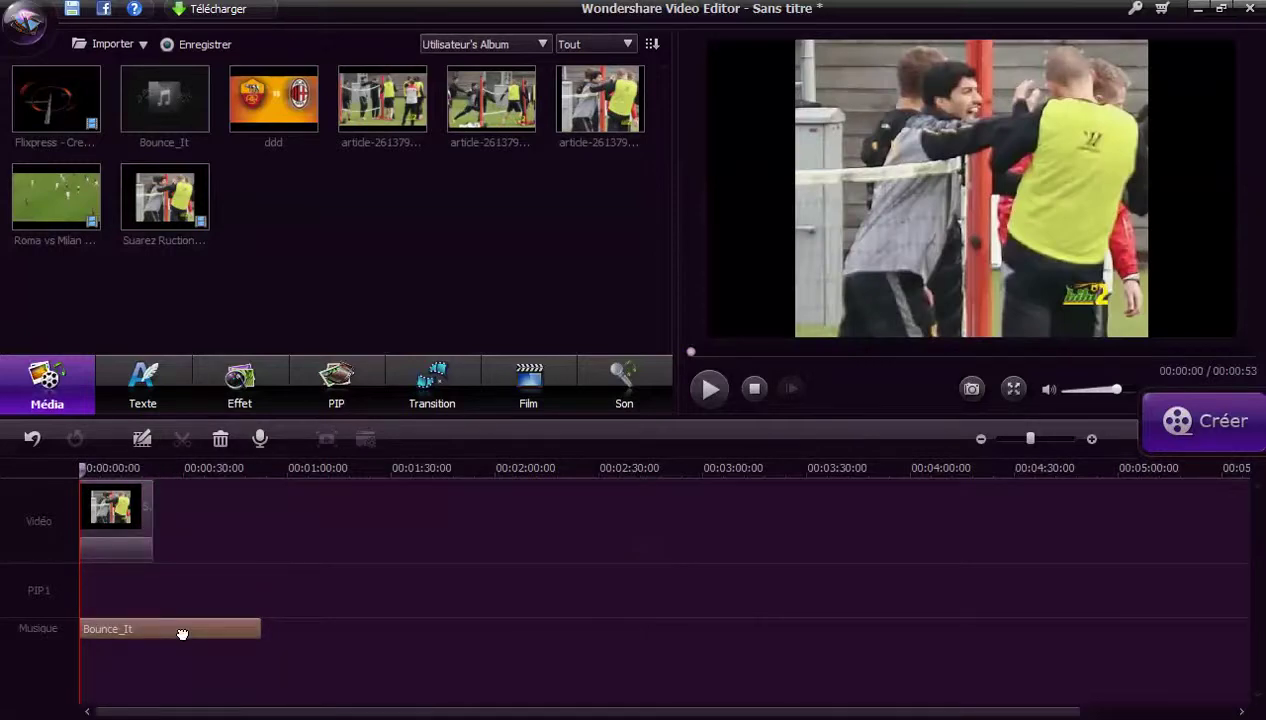
pyautogui.click(240, 628)
pyautogui.moveTo(79, 470); pyautogui.dragTo(268, 504)
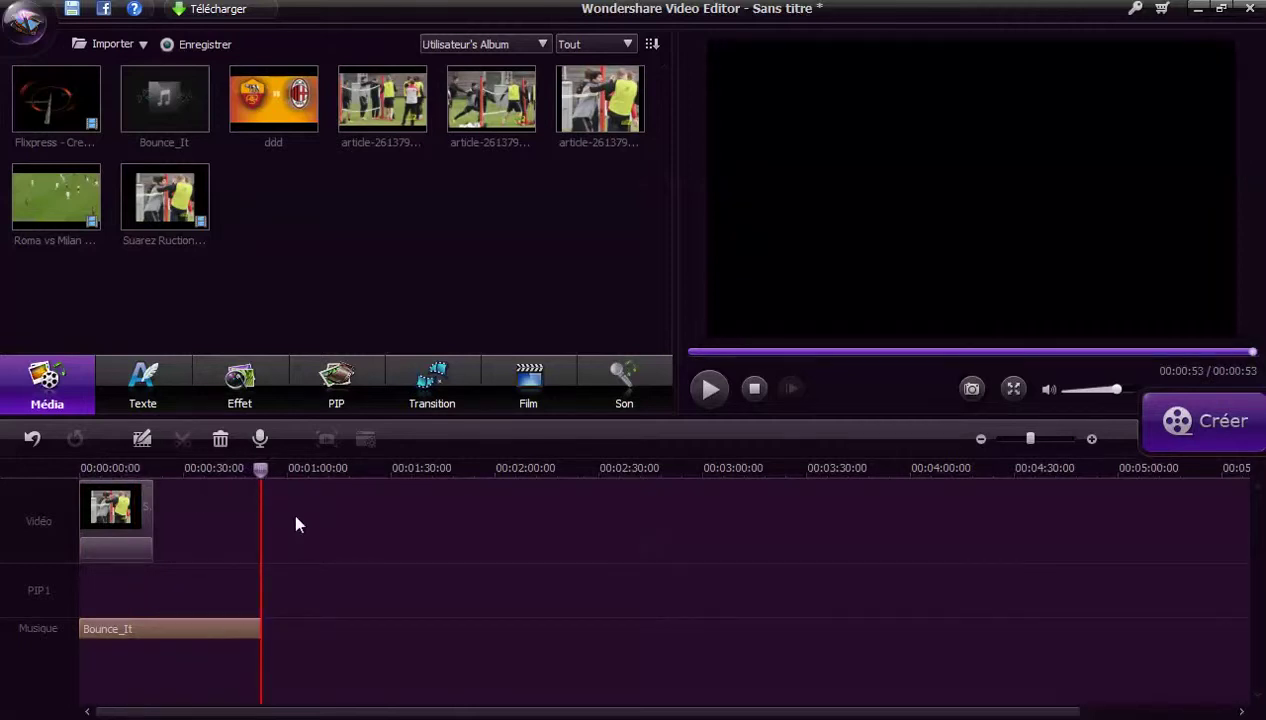
pyautogui.moveTo(260, 628); pyautogui.dragTo(155, 629)
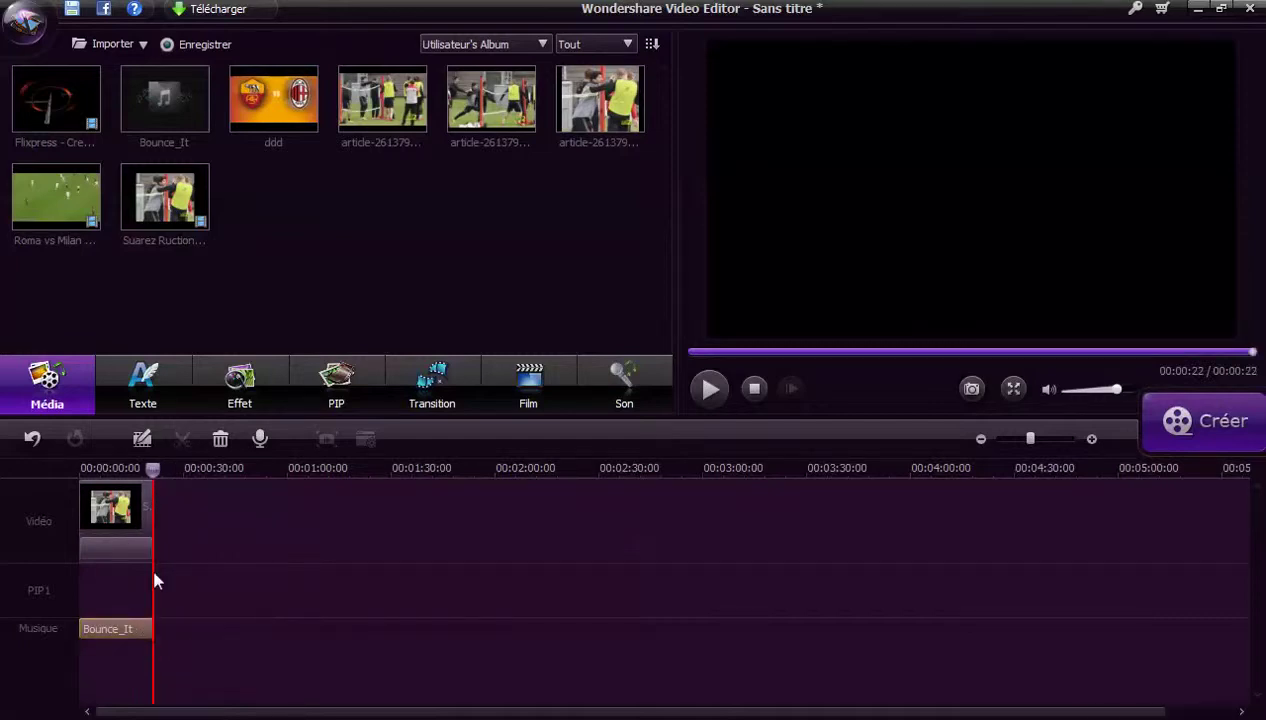
# - Export the film to the Desktop as an MP4 Video(Xvid) file named Suarez with a resolution of 1280*720
pyautogui.click(1222, 438)
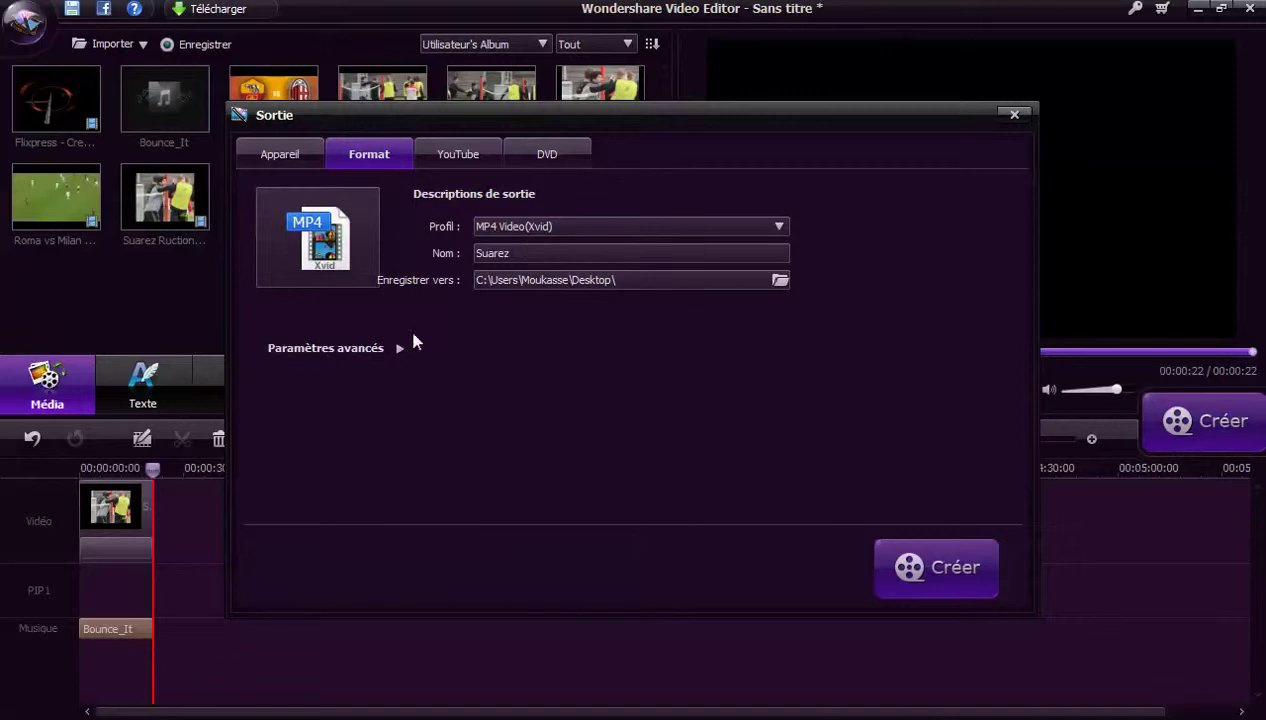
pyautogui.click(399, 350)
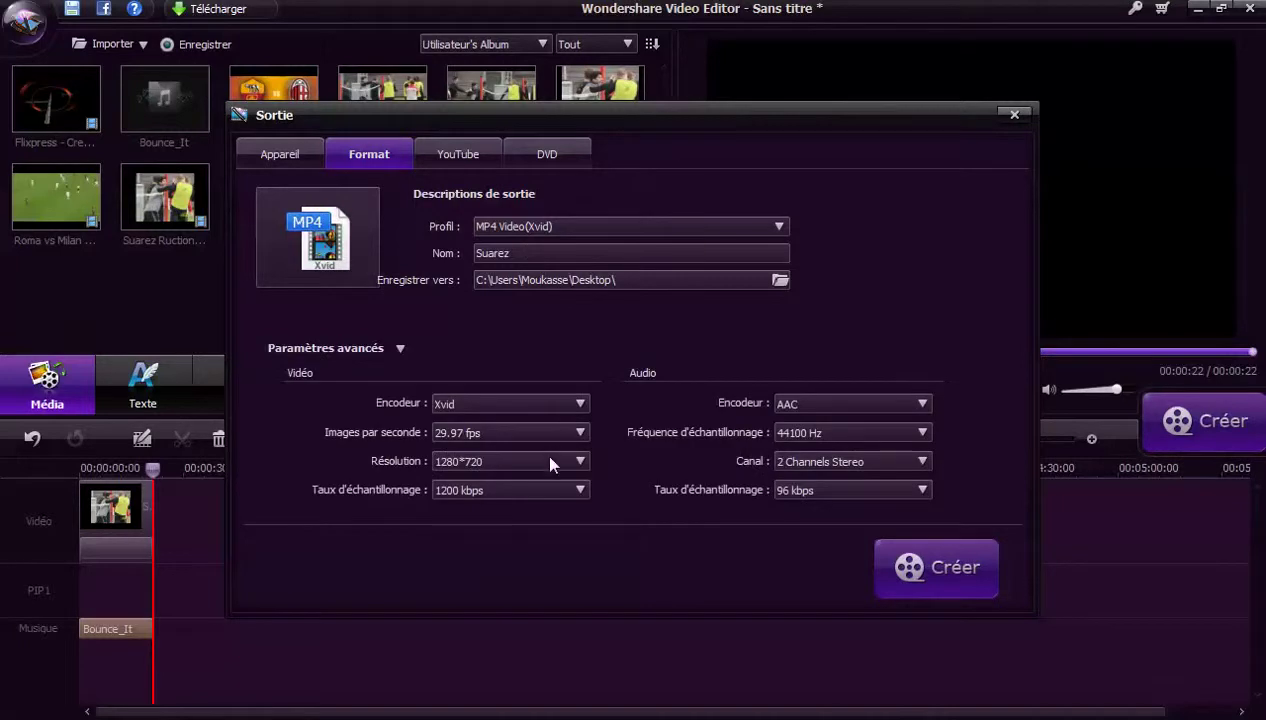
pyautogui.click(550, 460)
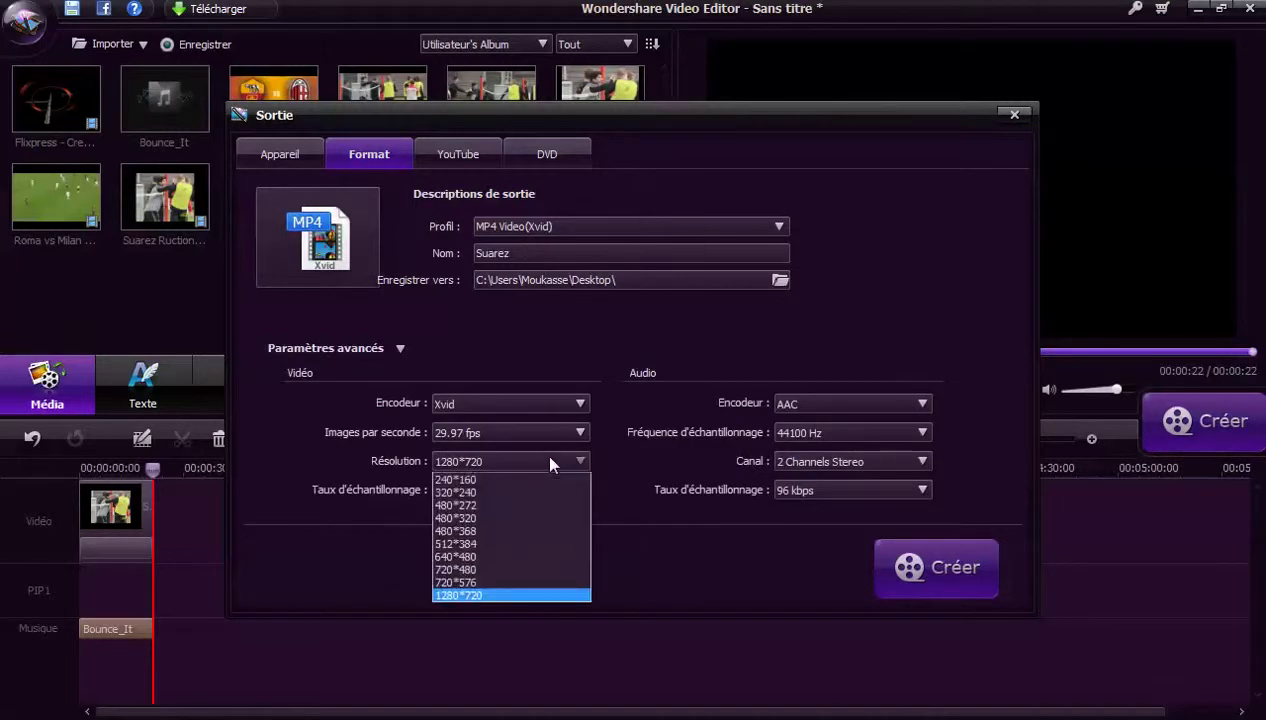
pyautogui.click(461, 596)
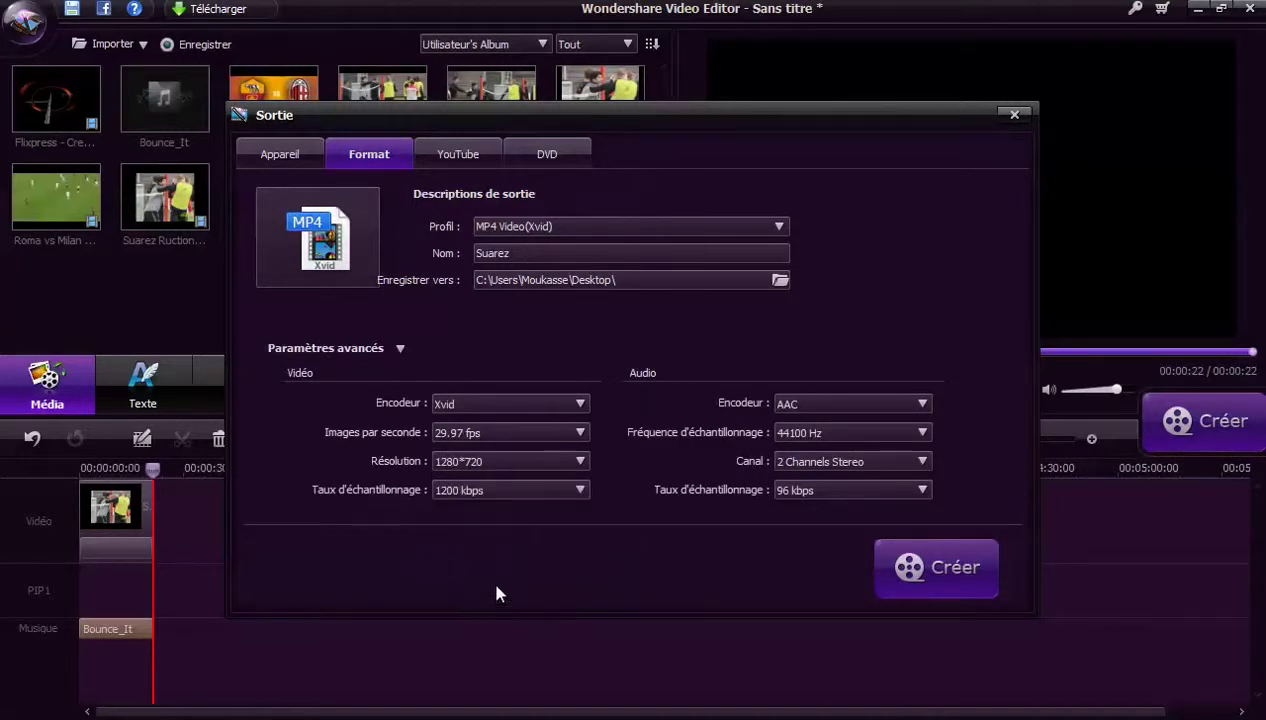
pyautogui.click(904, 572)
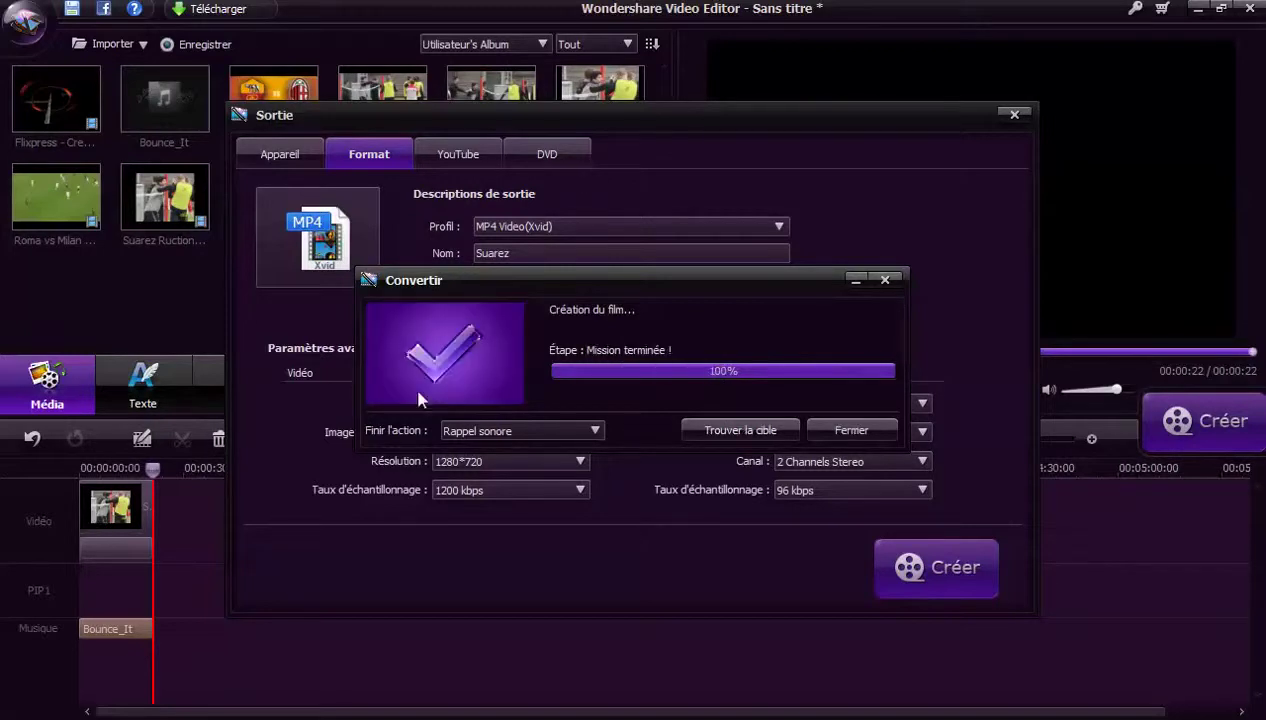
pyautogui.click(850, 431)
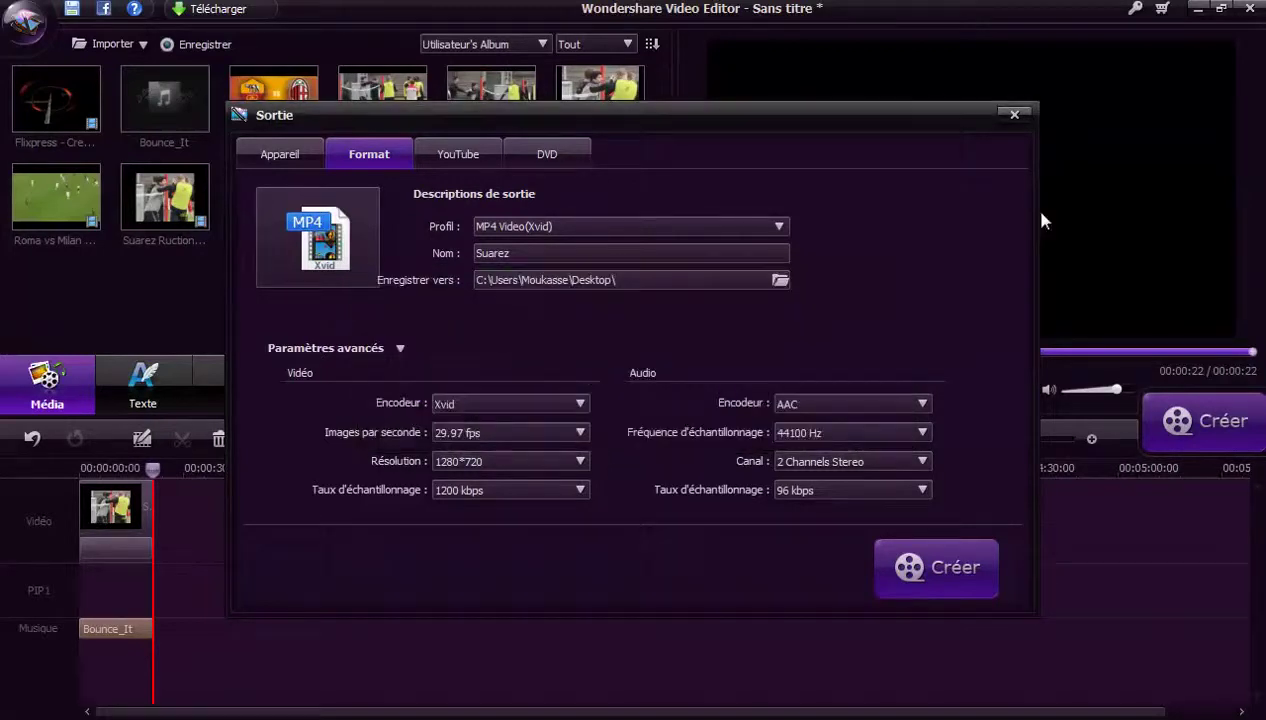
pyautogui.click(1014, 114)
# - Close the video editor without saving the project and select the exported Suarez video on the cleared desktop
pyautogui.click(1250, 8)
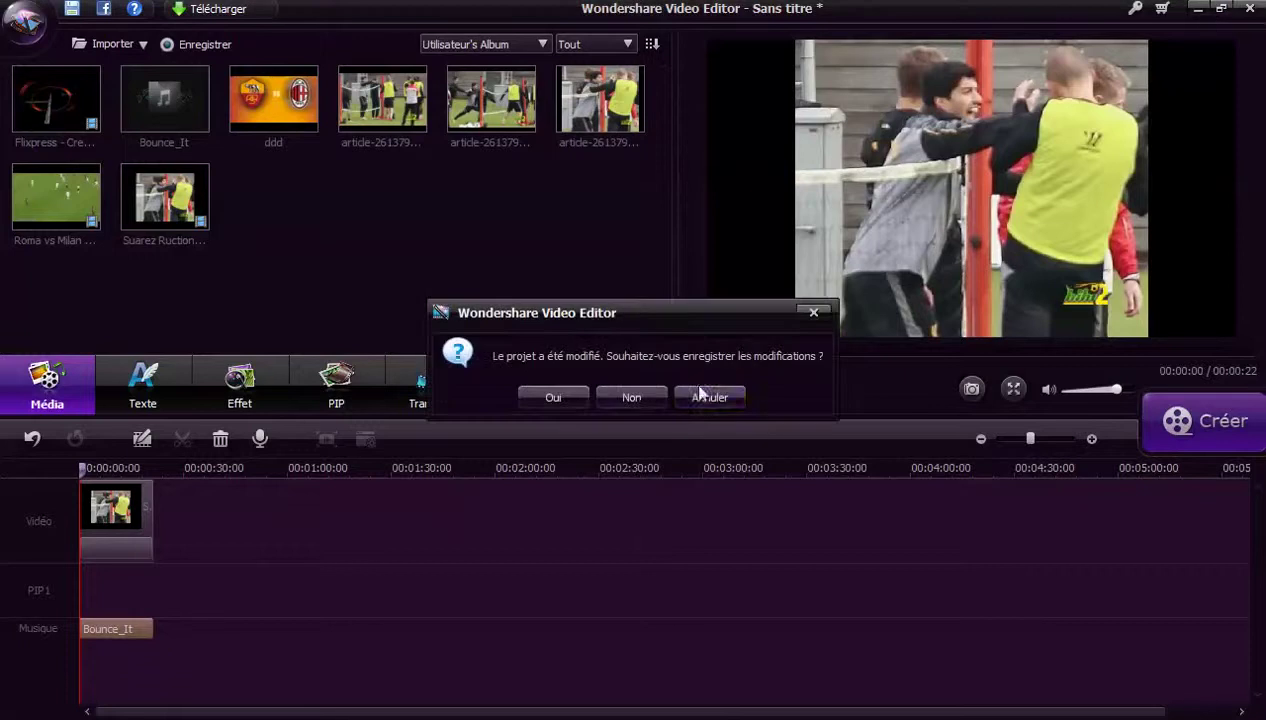
pyautogui.click(632, 400)
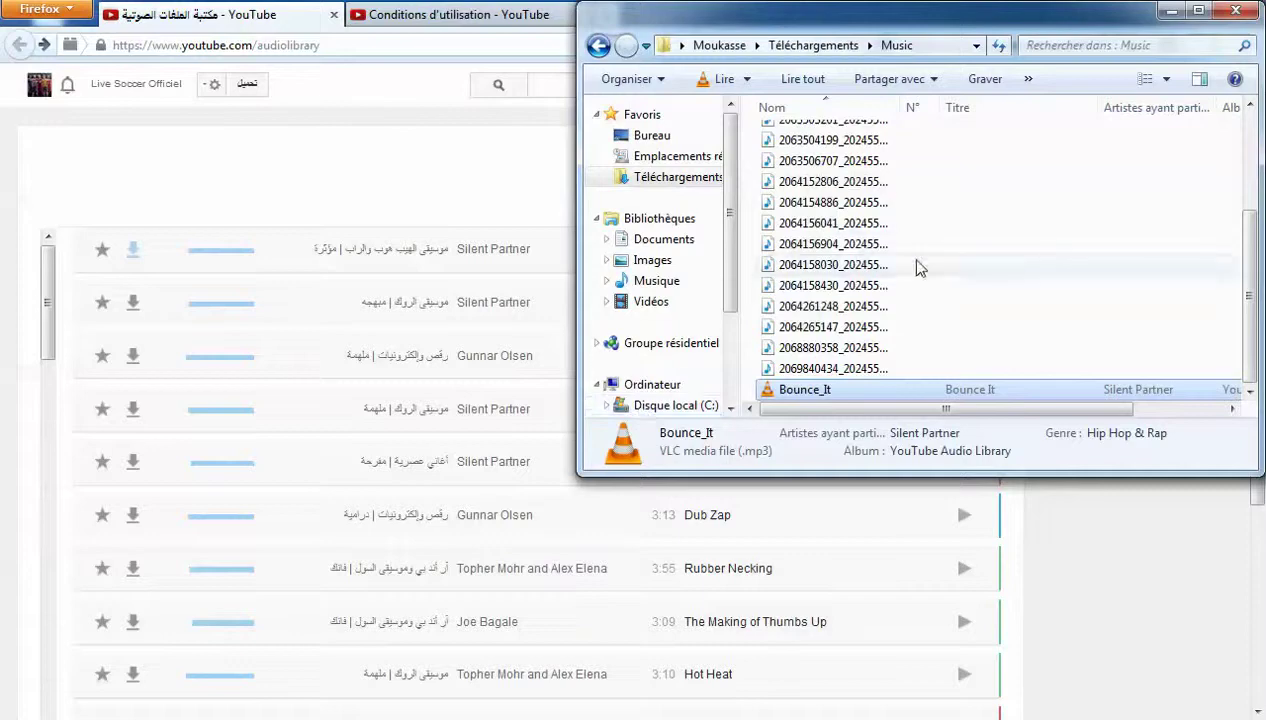
pyautogui.click(1236, 10)
pyautogui.click(1177, 10)
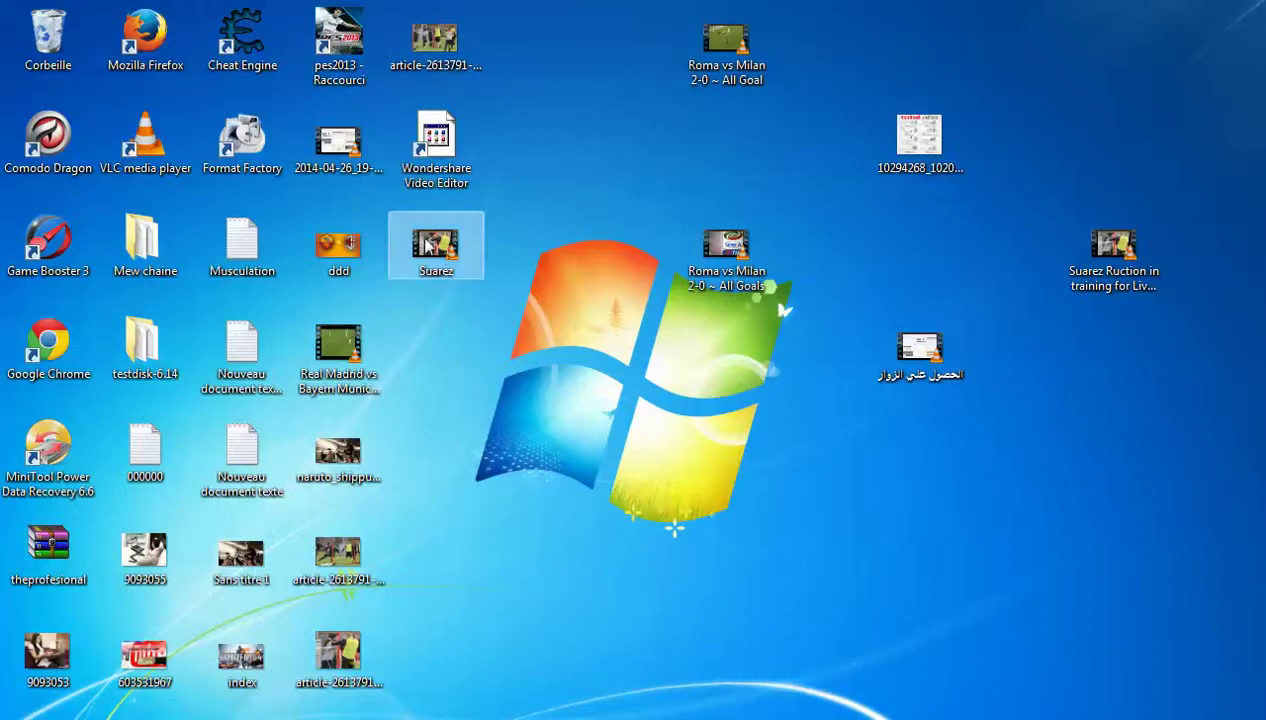
pyautogui.click(445, 255)
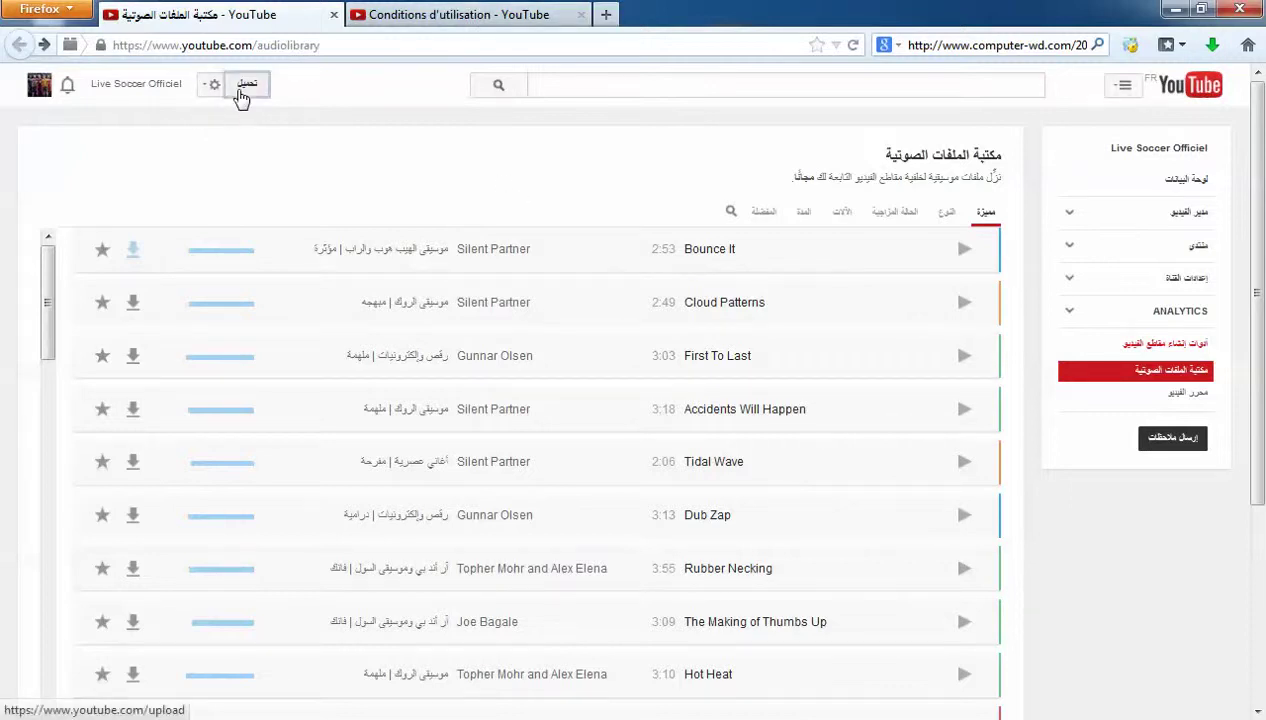
# - Upload the exported Suarez video from the desktop to the YouTube channel, switching to Firefox
pyautogui.click(245, 86)
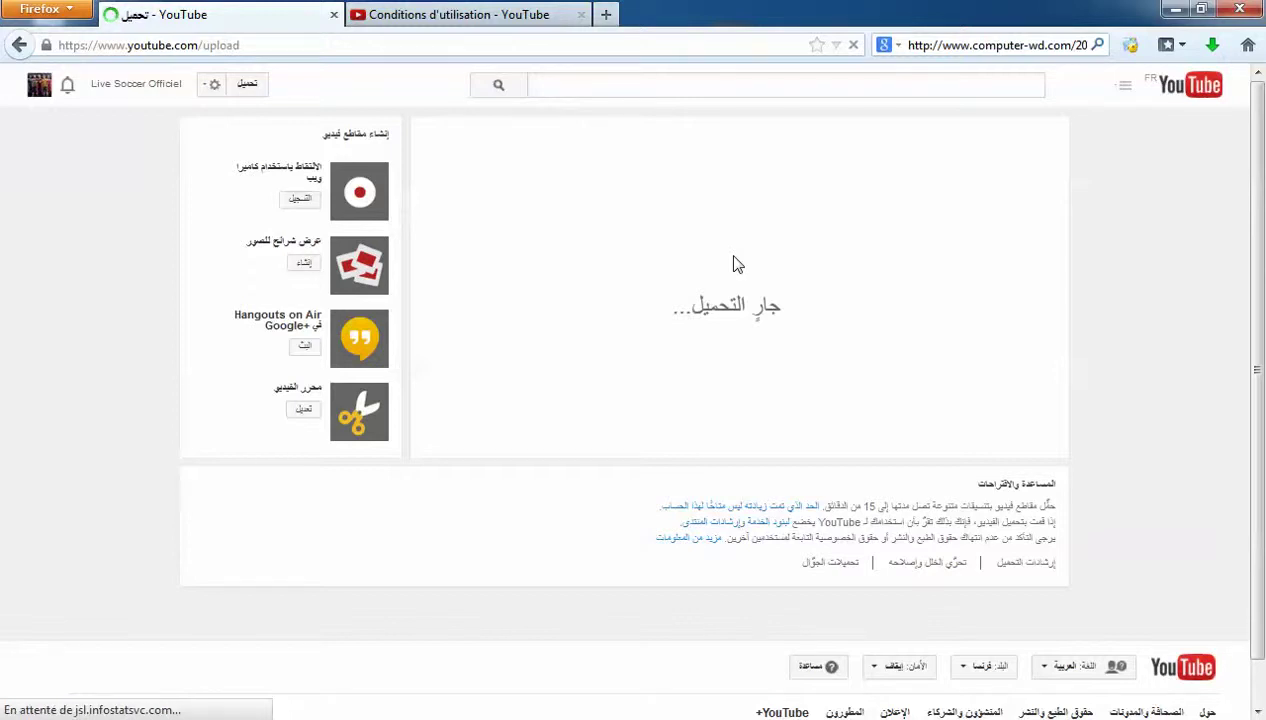
pyautogui.click(733, 258)
pyautogui.moveTo(645, 131); pyautogui.dragTo(659, 398)
pyautogui.click(257, 168)
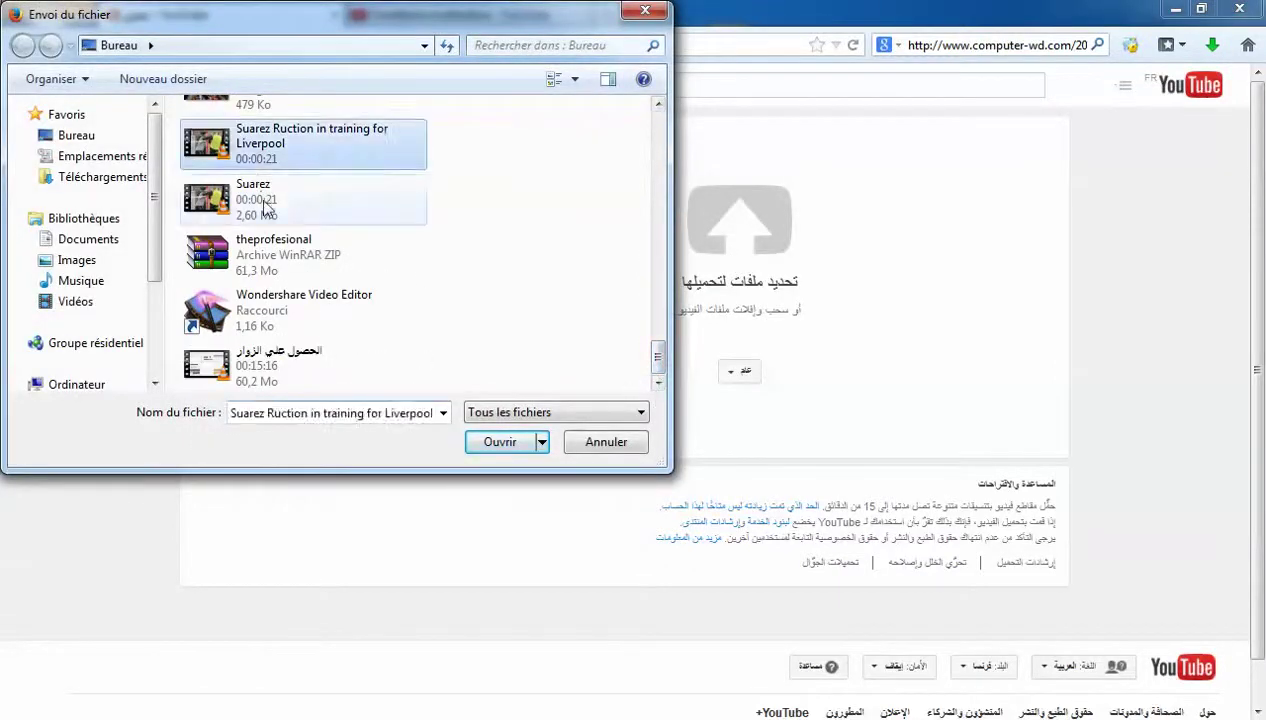
pyautogui.doubleClick(260, 198)
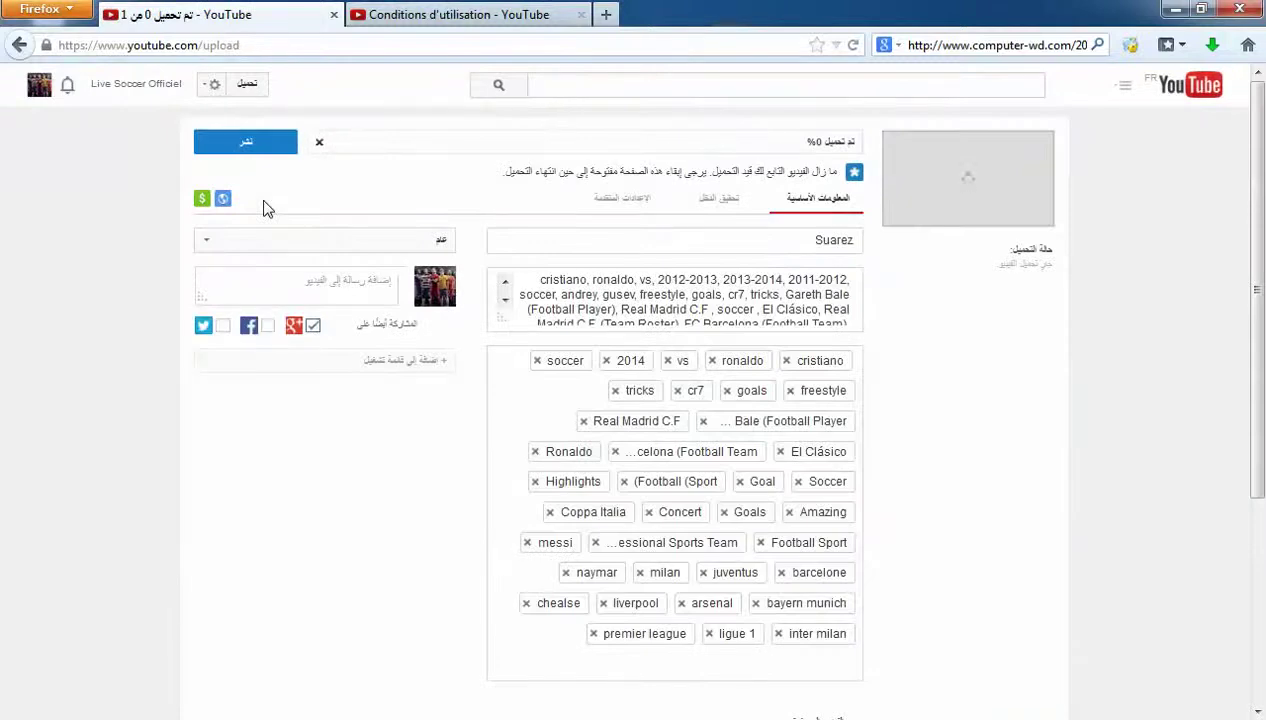